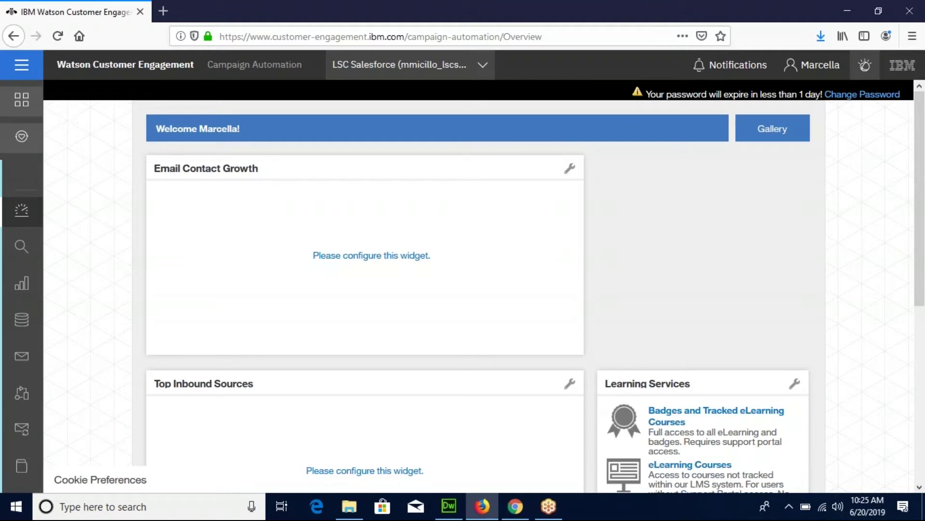
Create a new email mailing from the Blank Layout mailing template, opening 'Mailing Name (1)'.
click(24, 68)
click(26, 74)
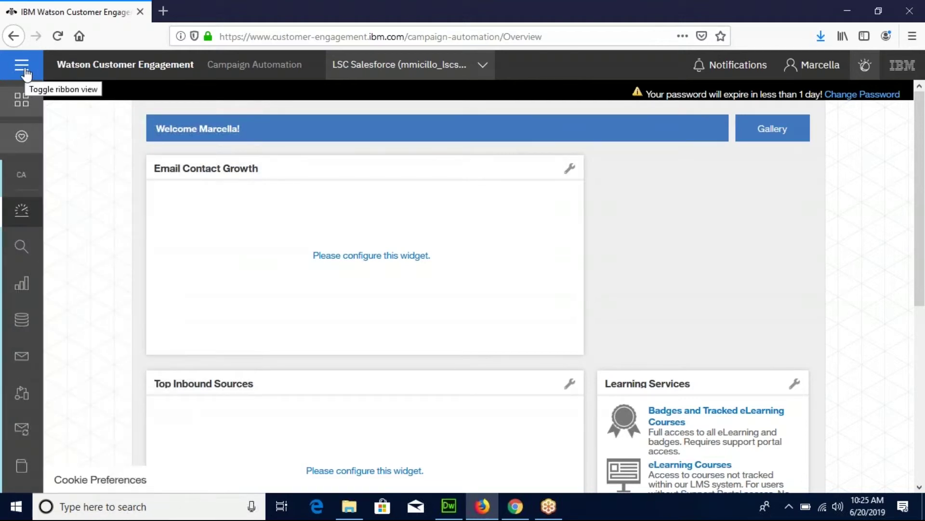
click(26, 73)
mouse_move(52, 352)
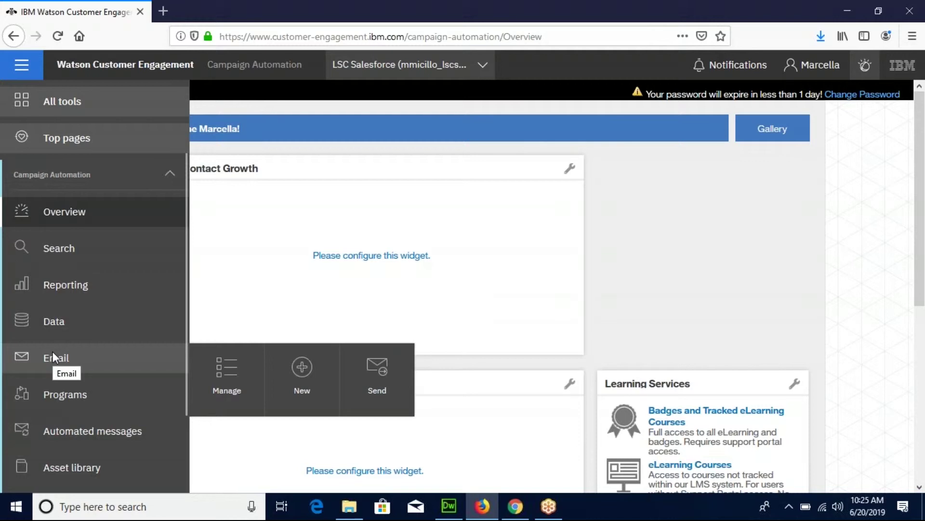
mouse_move(300, 354)
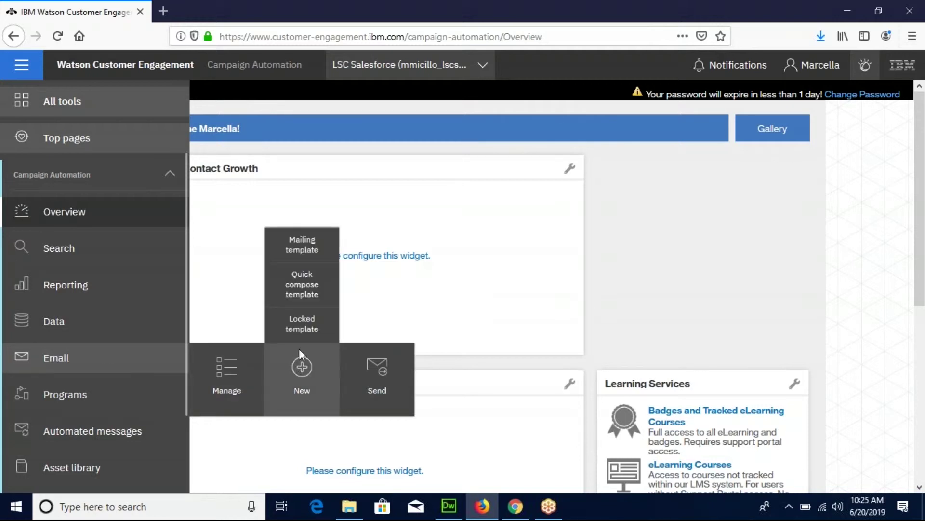
click(300, 250)
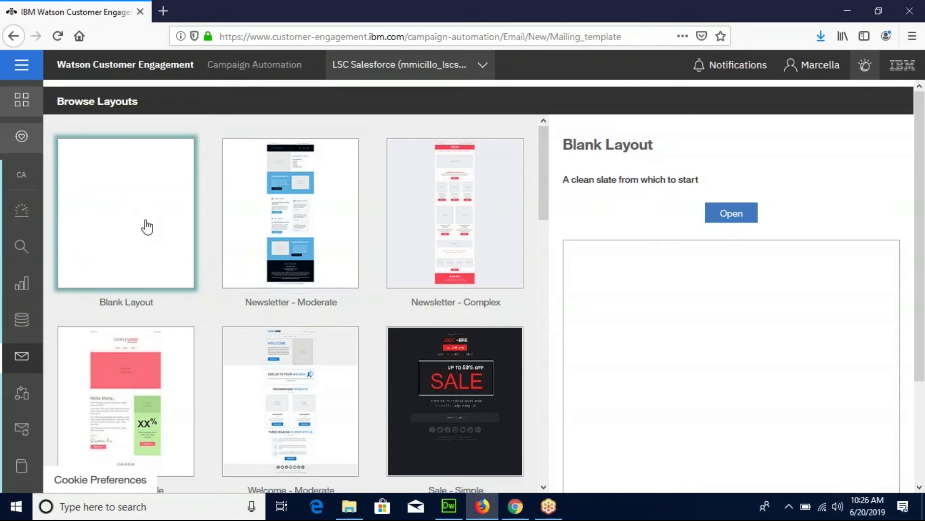
click(735, 222)
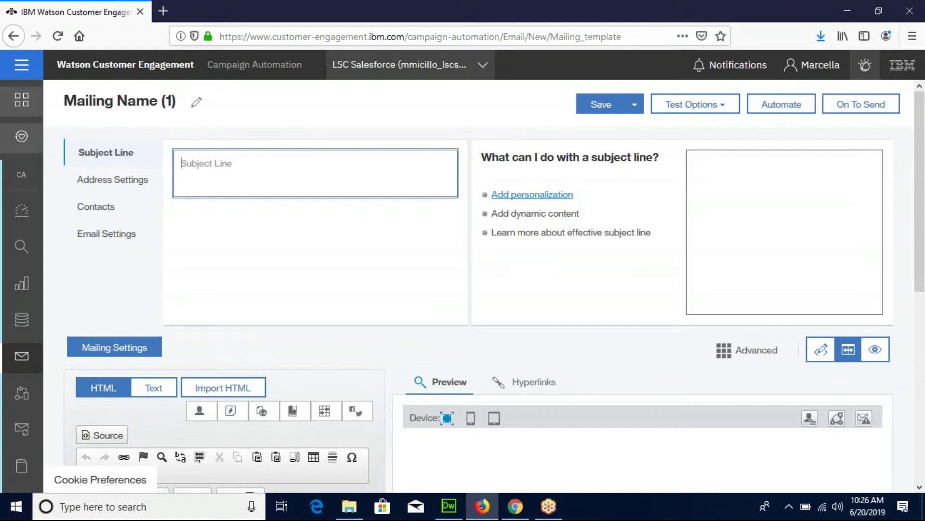
Rename the mailing to 'Testing Webinar 06272019'.
click(197, 107)
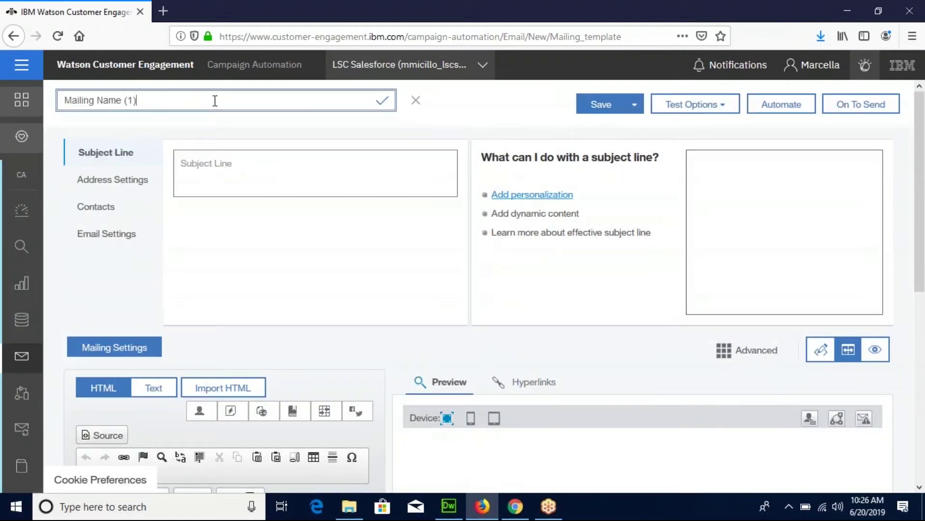
drag(147, 100, 62, 95)
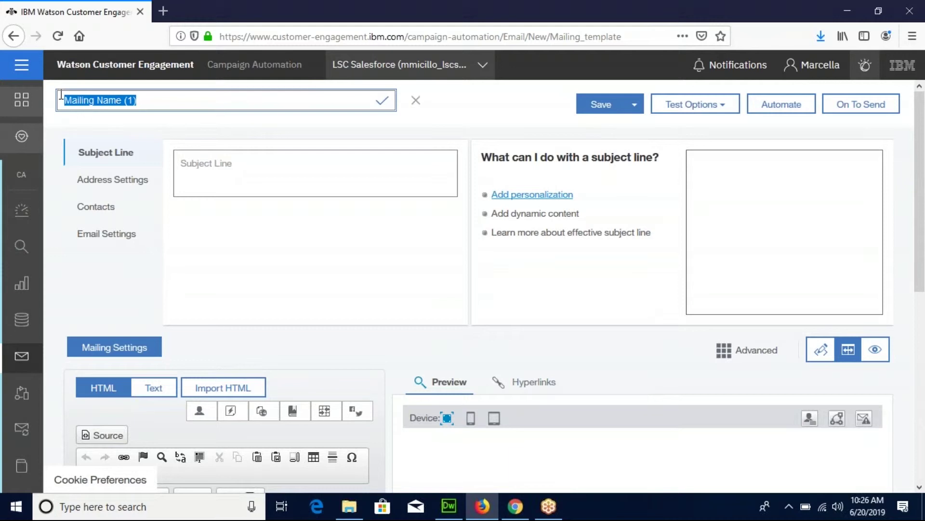
text(Testing Webinar 06272019)
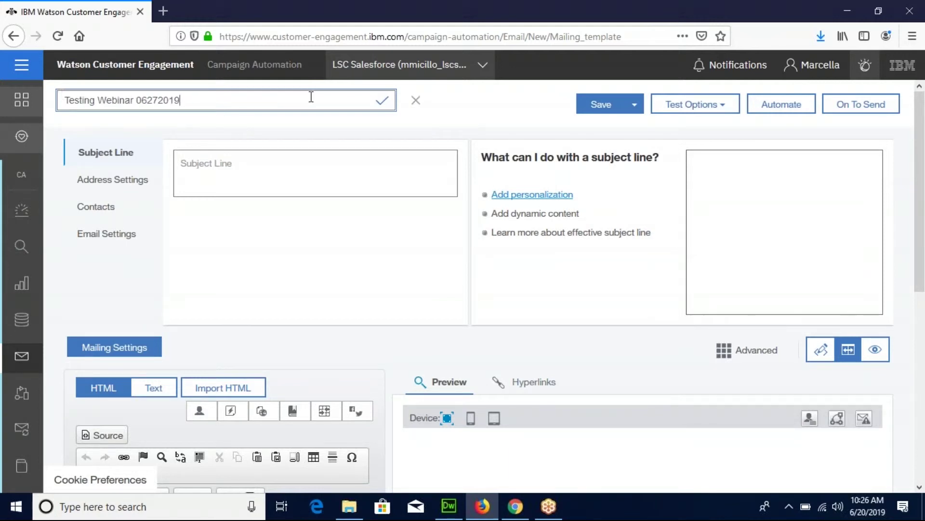
click(382, 101)
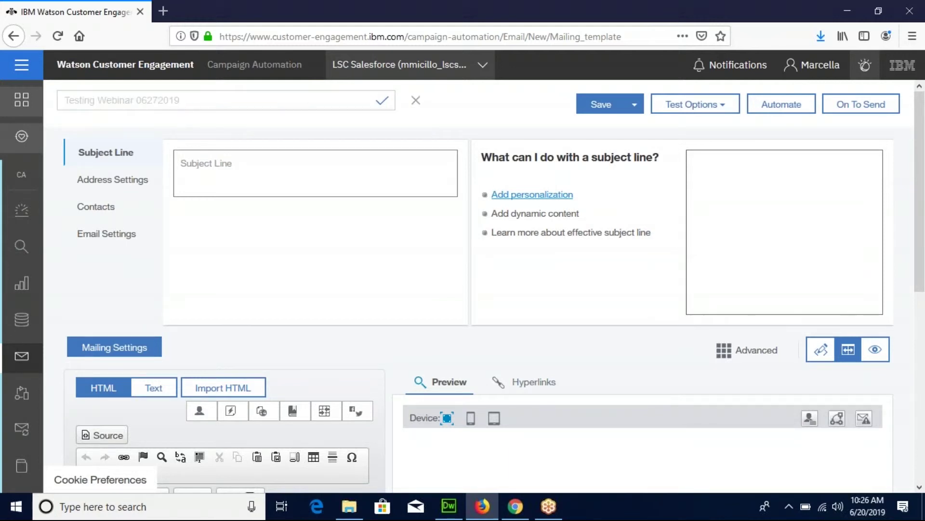
Enter the subject line 'Back by Popular Demand: The Best Free Testing Ideas for Your Email, Advertising...'.
click(327, 159)
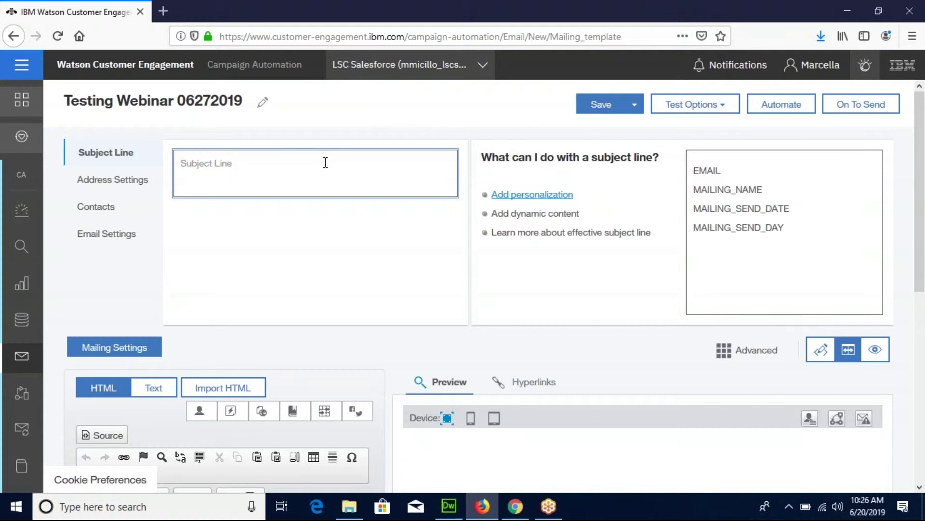
text(Back by Popular Demand:)
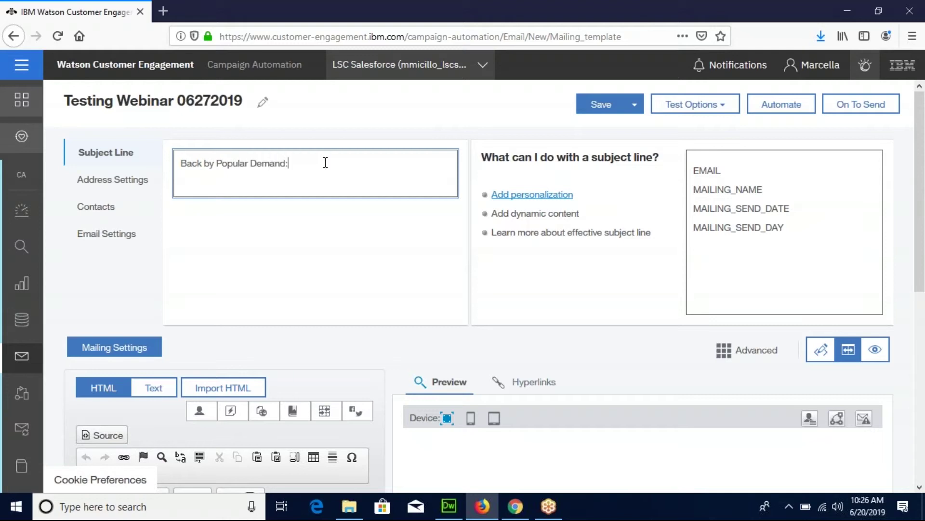
text( The Best Free Testing )
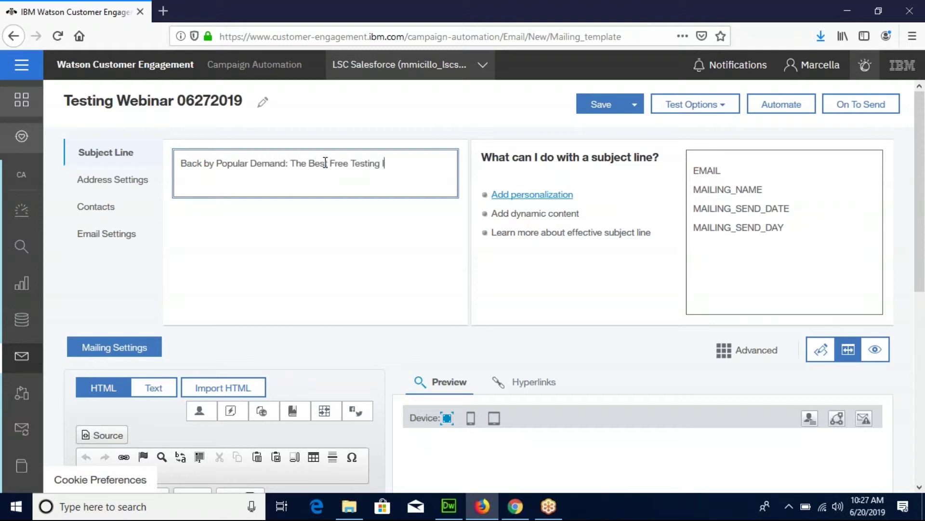
text(Ideas for Your Email, Advertising, and Landing Pages)
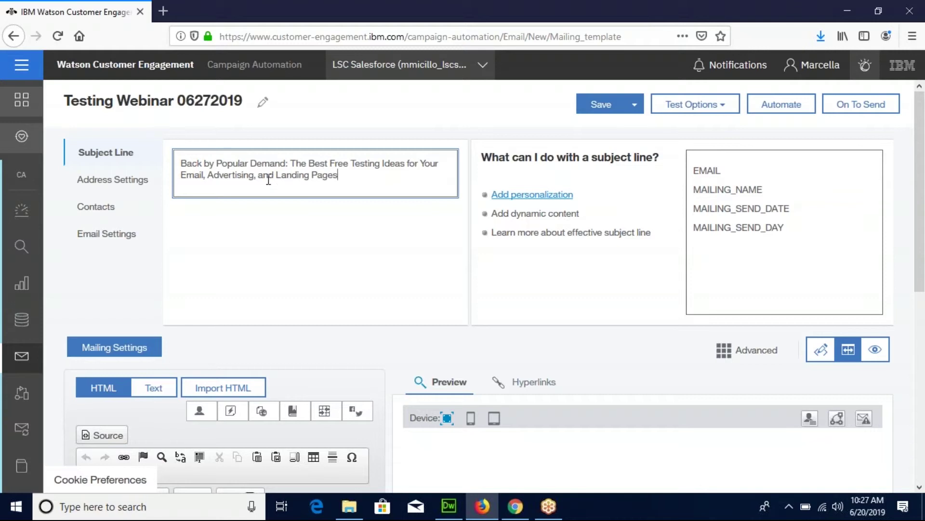
click(133, 180)
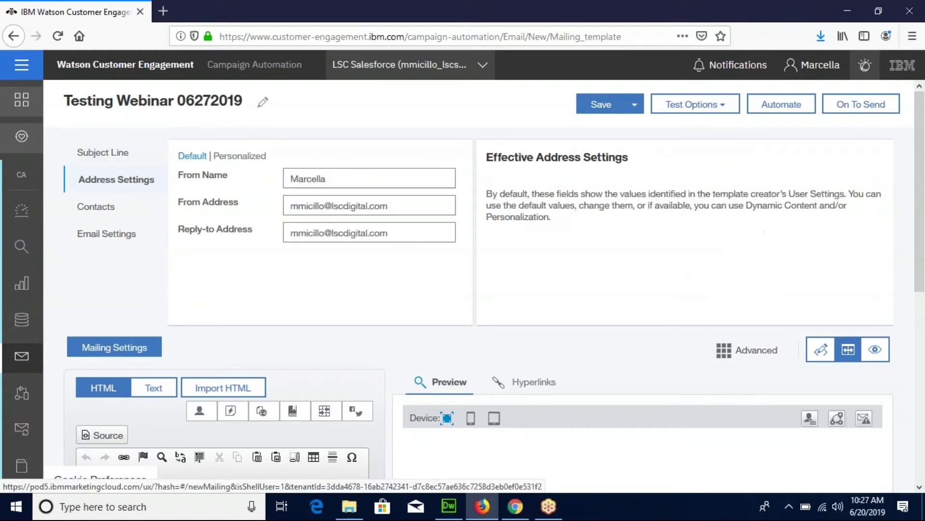
Change the From Name to 'LSC Digital'.
click(326, 182)
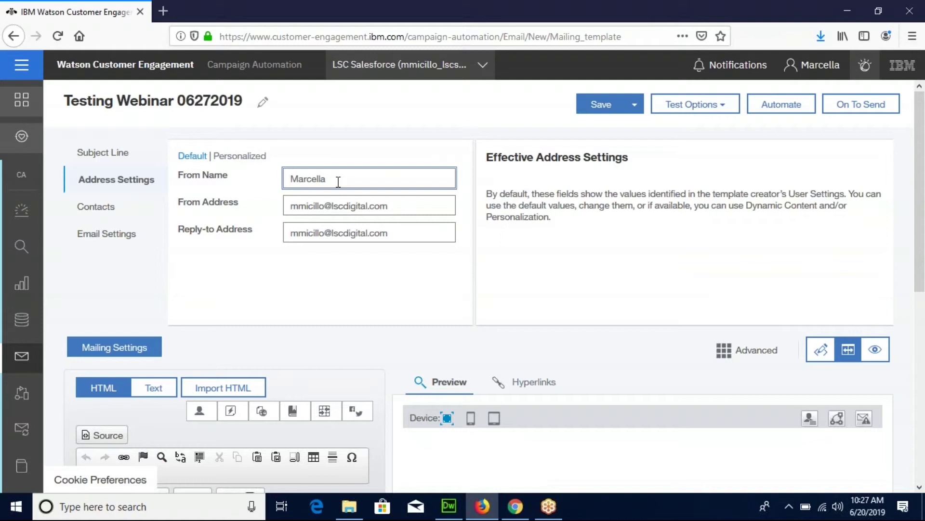
drag(333, 178, 288, 176)
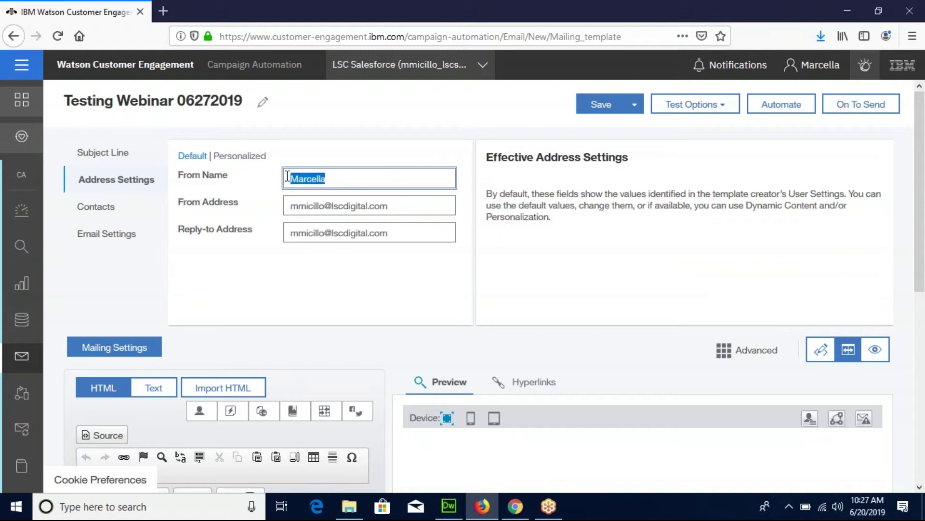
text(LSC Digital)
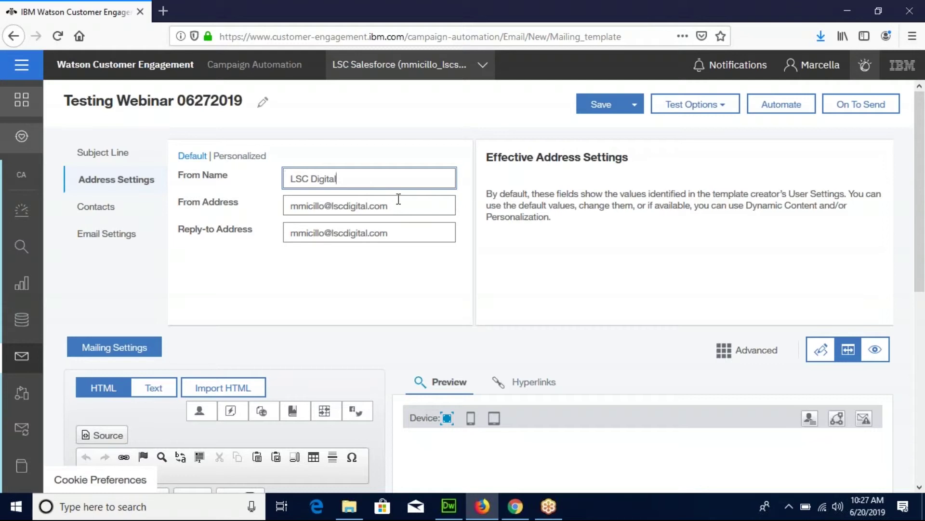
Set the From Address to the company info address and reuse it as the Reply-to Address.
drag(402, 207, 269, 203)
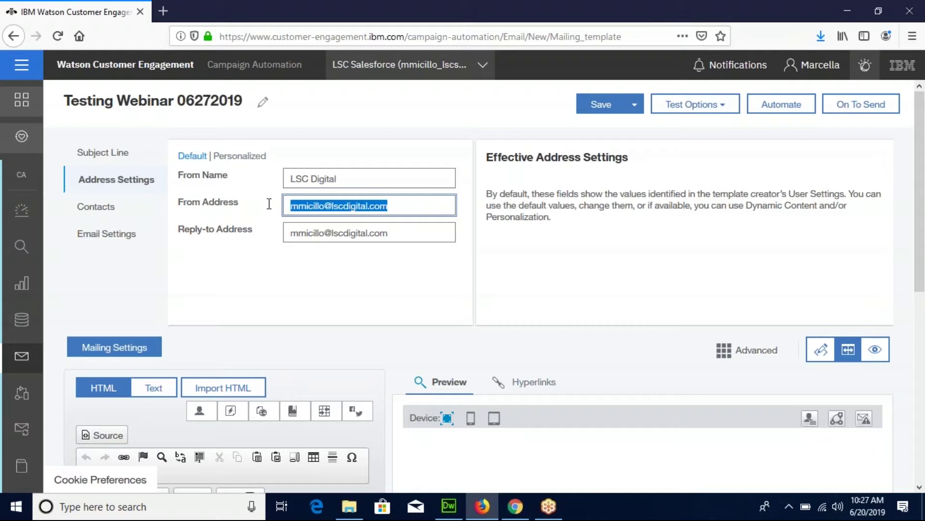
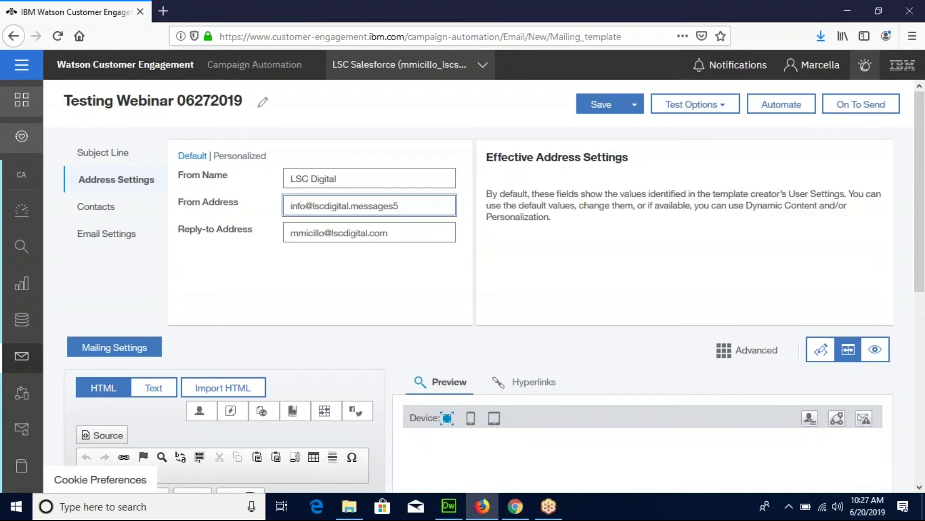
key(ctrl+a)
key(ctrl+c)
key(Tab)
key(ctrl+v)
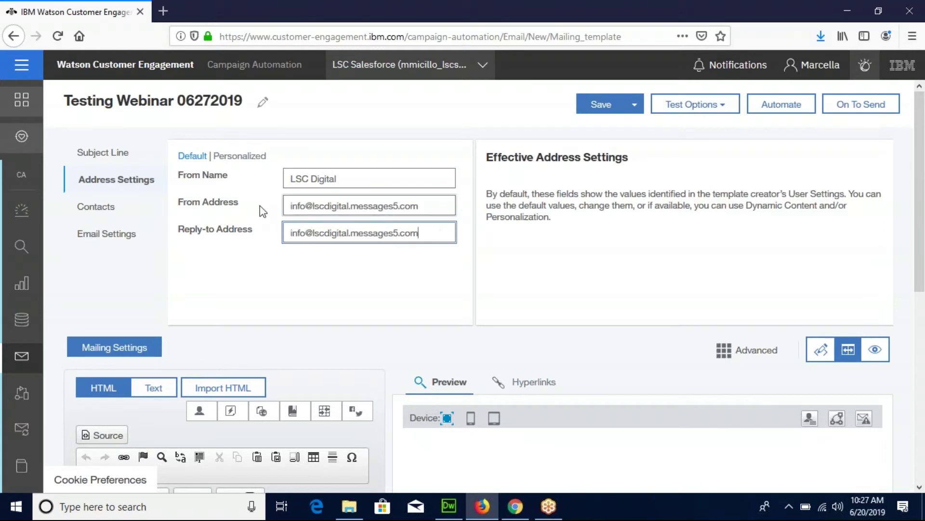
Choose the LSCVideo5292019 list in the LSC Video folder as the contact source.
click(127, 212)
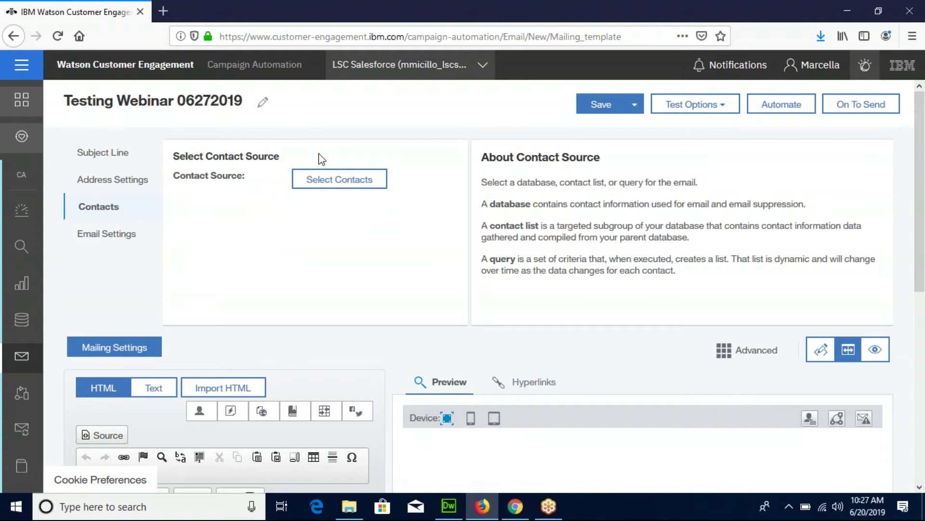
click(361, 177)
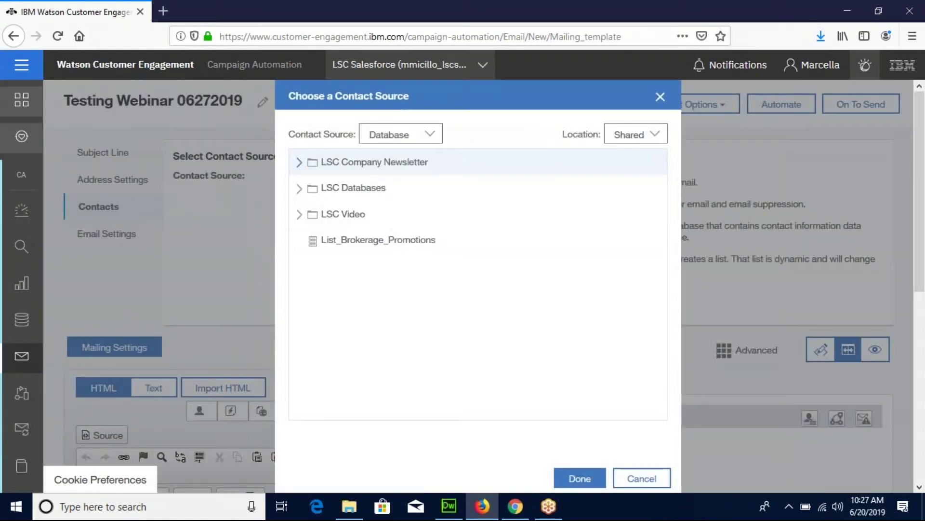
click(300, 217)
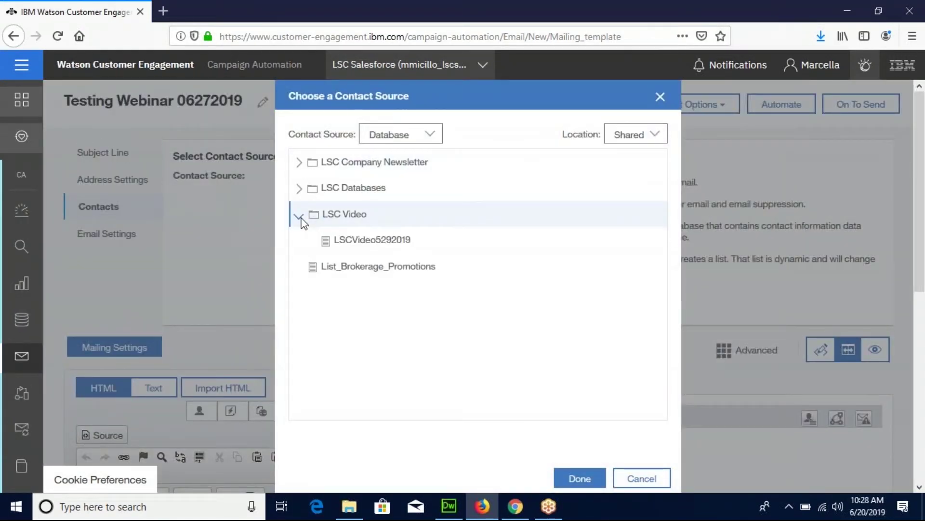
click(348, 244)
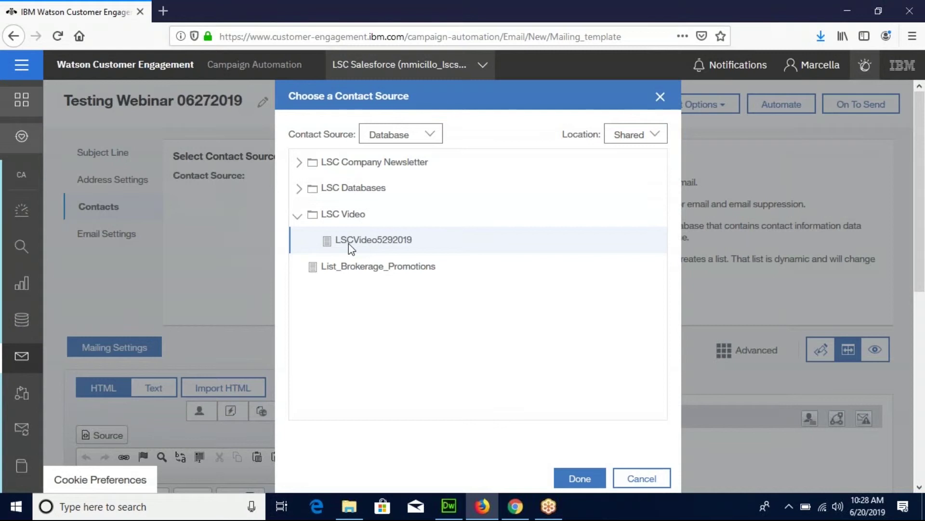
click(580, 479)
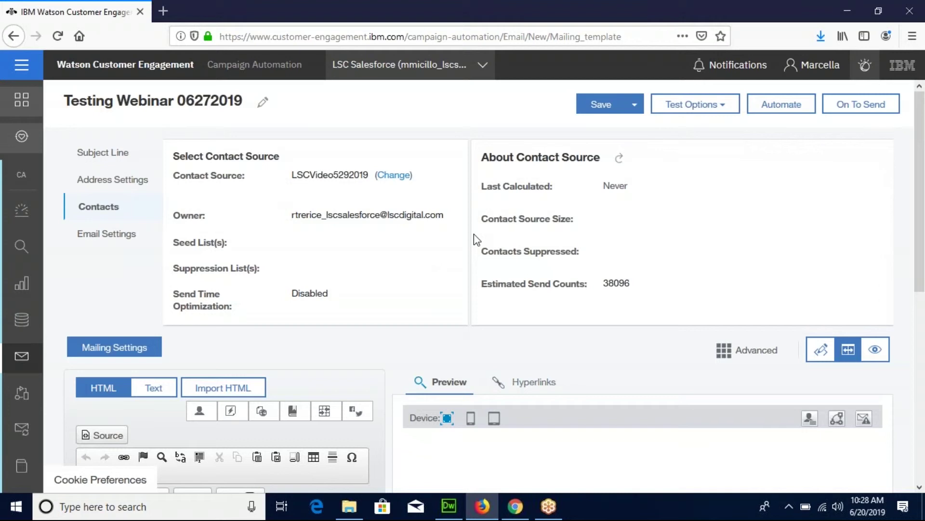
Switch the mailing body to HTML Source view and select the template code in Dreamweaver.
scroll(921, 200, down, 2)
drag(922, 201, 914, 343)
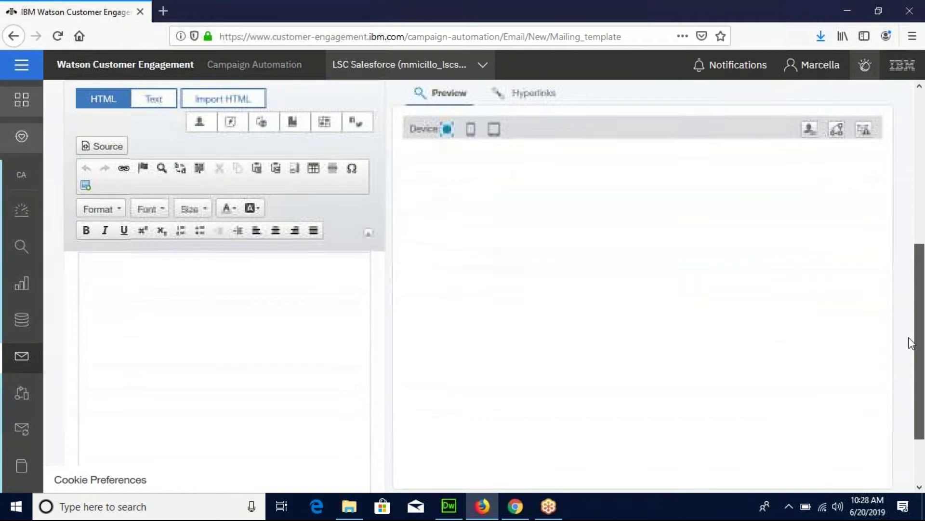
click(120, 147)
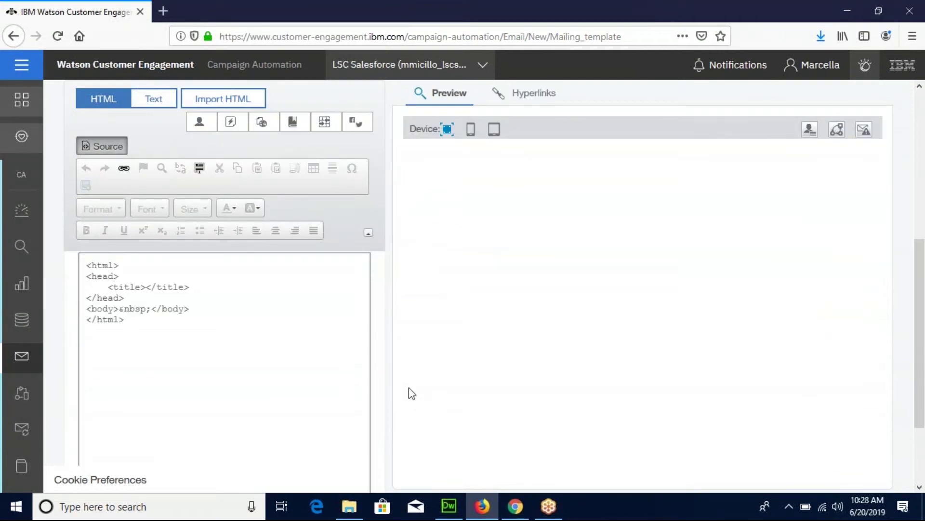
click(449, 505)
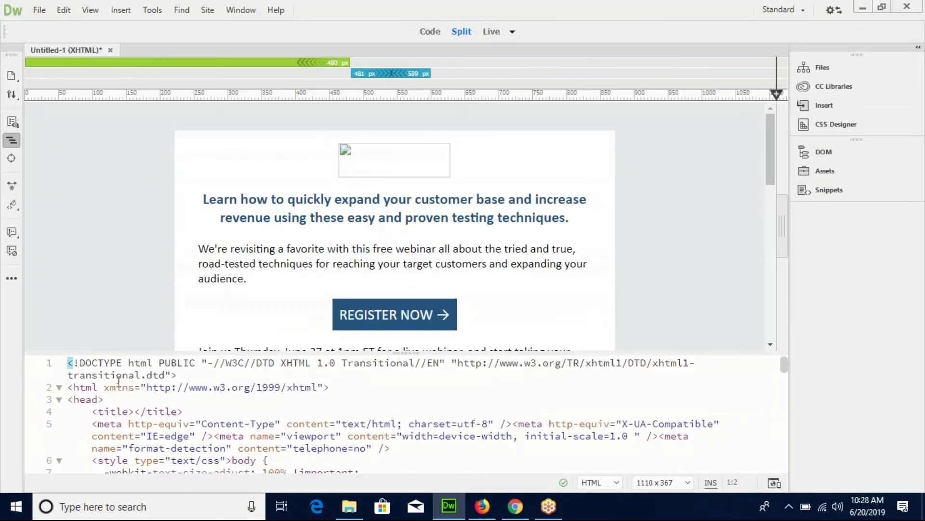
drag(67, 373, 289, 516)
Paste the LSCDigital webinar template HTML over the default source and view it rendered.
click(482, 506)
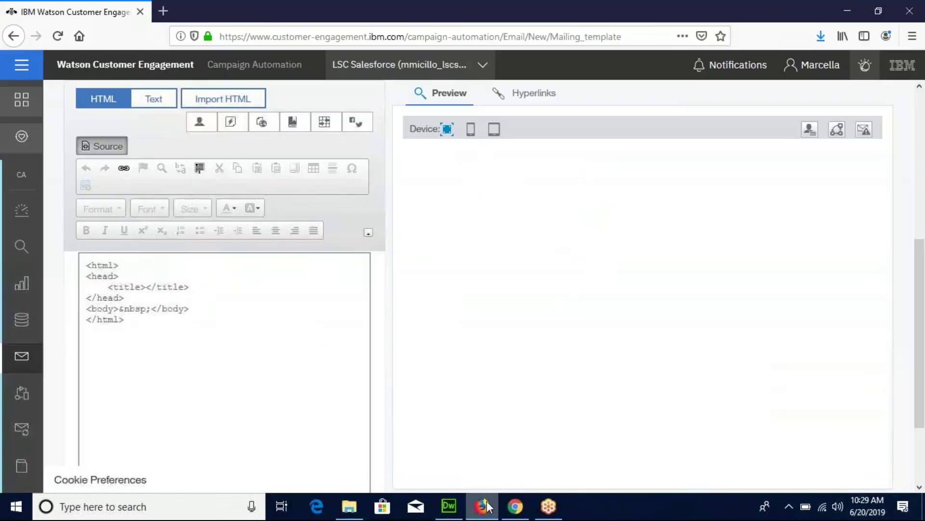
drag(84, 264, 170, 325)
key(ctrl+v)
scroll(171, 325, up, 15)
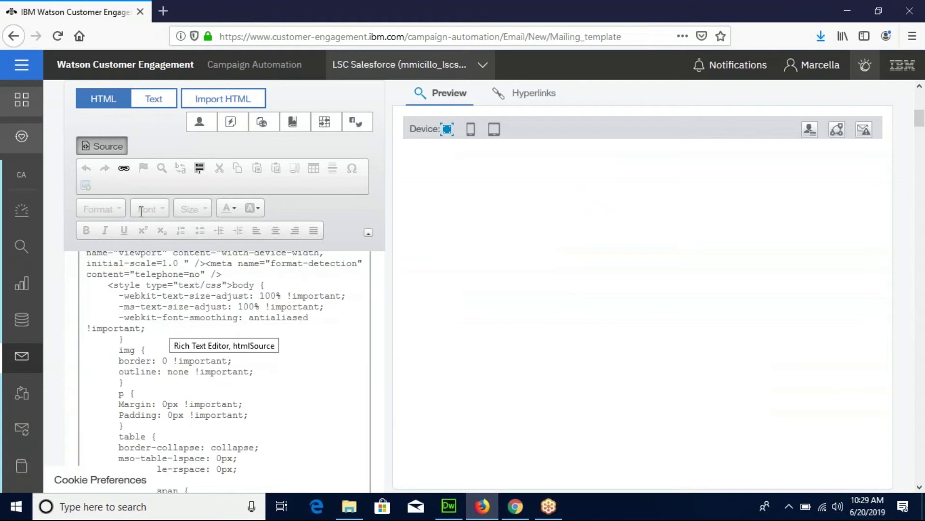
click(108, 147)
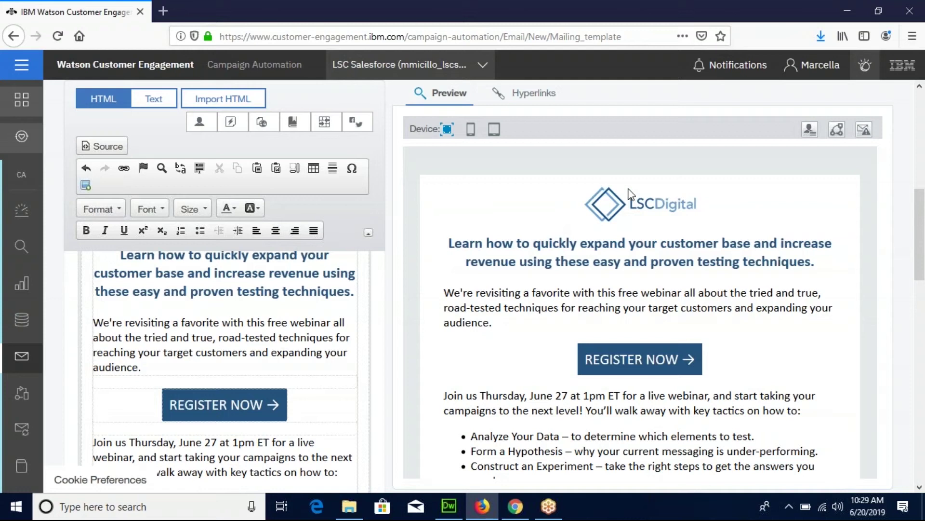
click(531, 97)
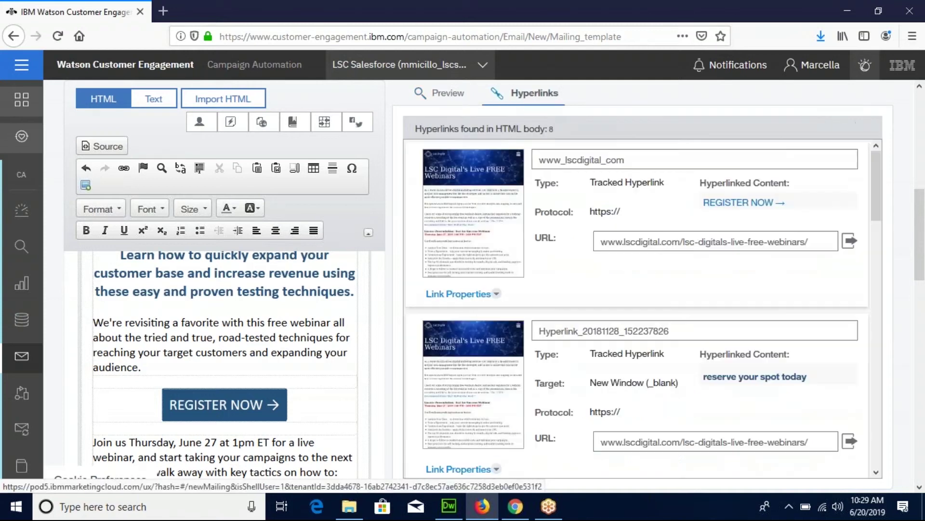
drag(876, 174, 878, 154)
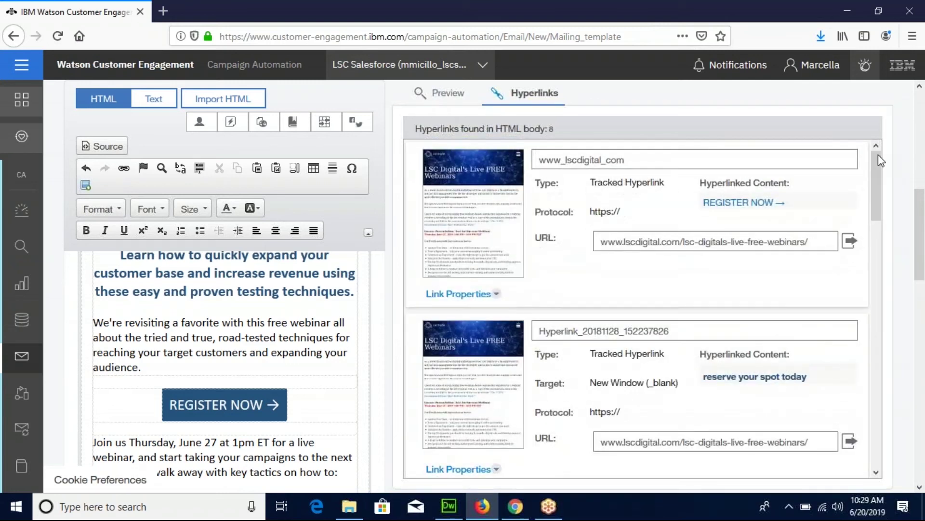
click(451, 94)
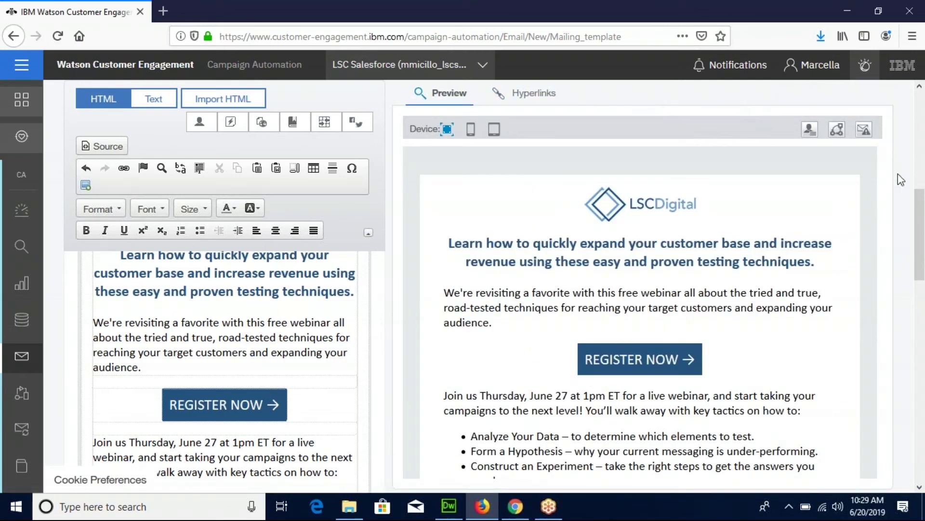
scroll(923, 215, up, 6)
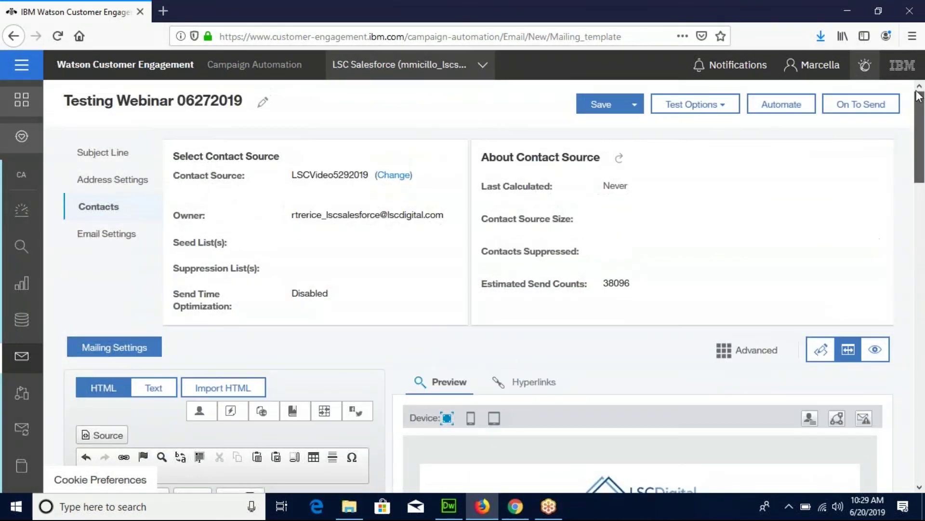
Open a Quick Test, close its recipients panel, and proceed to On To Send.
click(723, 110)
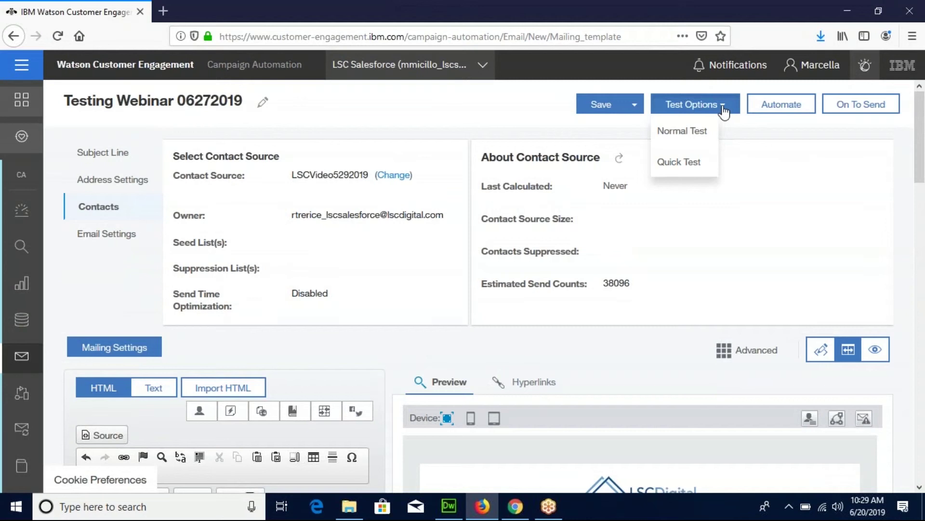
click(690, 164)
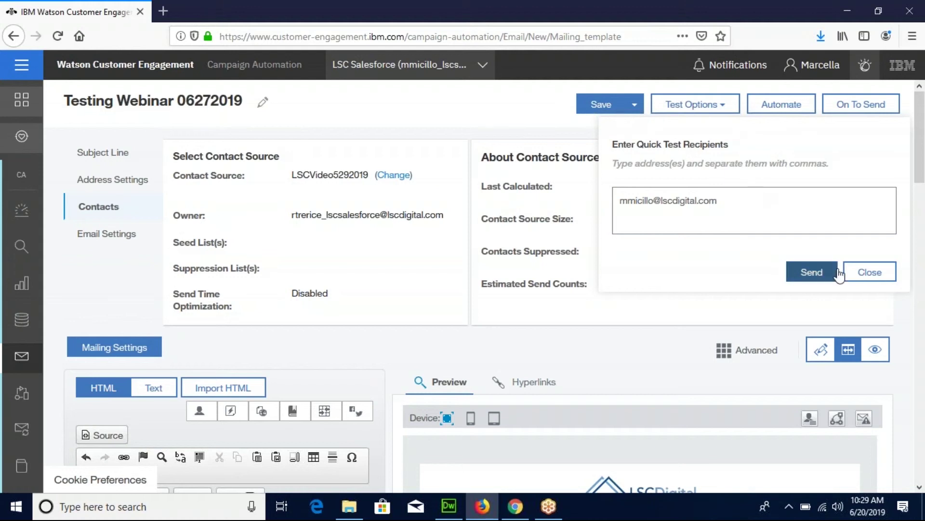
click(863, 274)
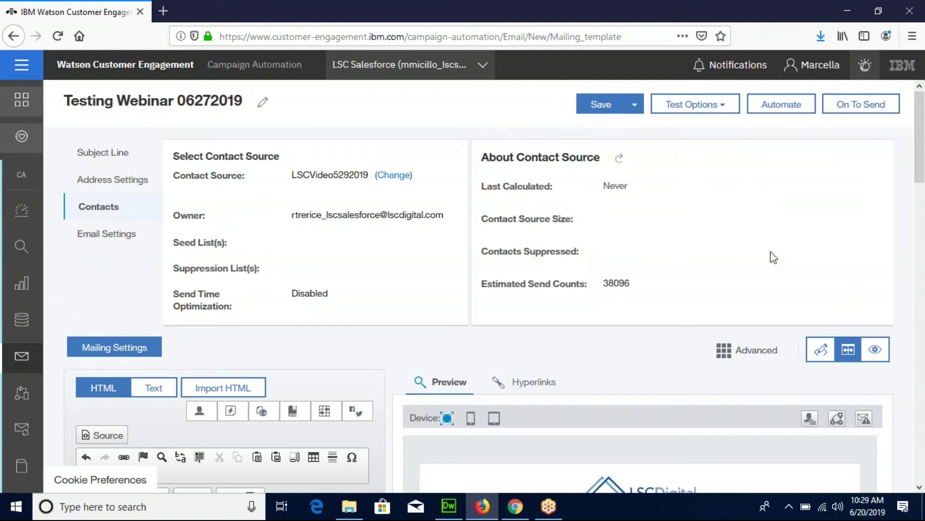
click(866, 108)
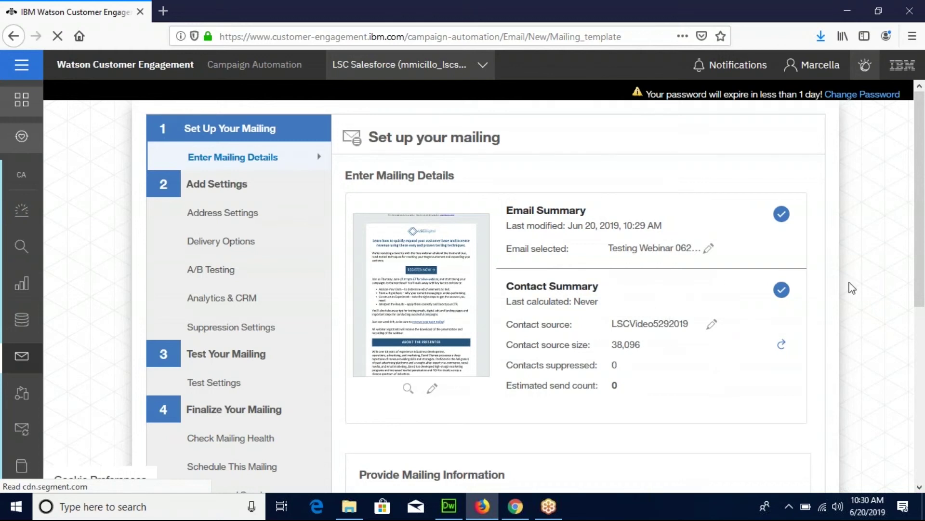
scroll(922, 304, down, 2)
scroll(922, 304, down, 3)
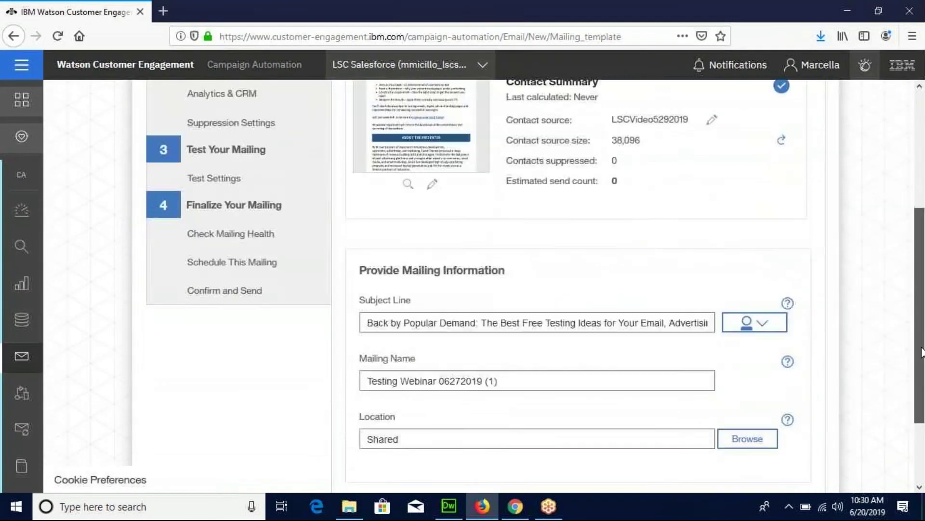
scroll(923, 376, down, 2)
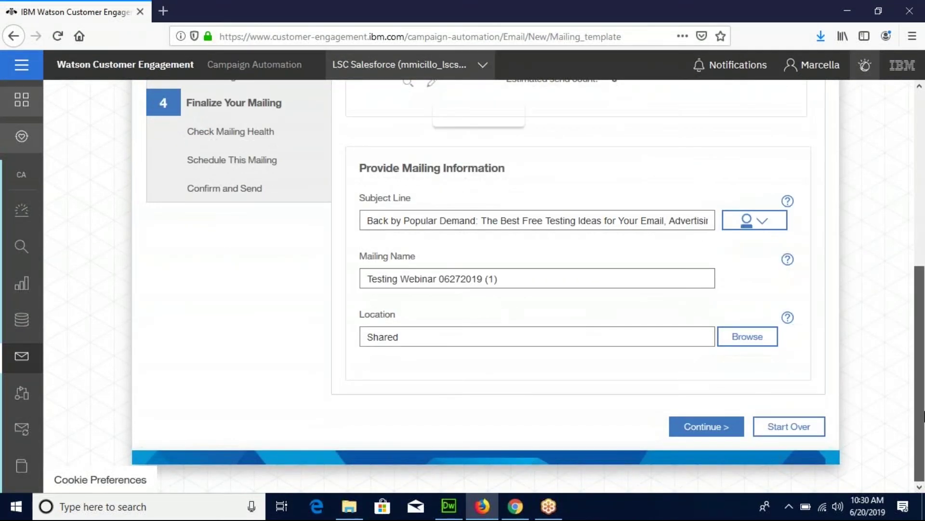
drag(923, 412, 904, 384)
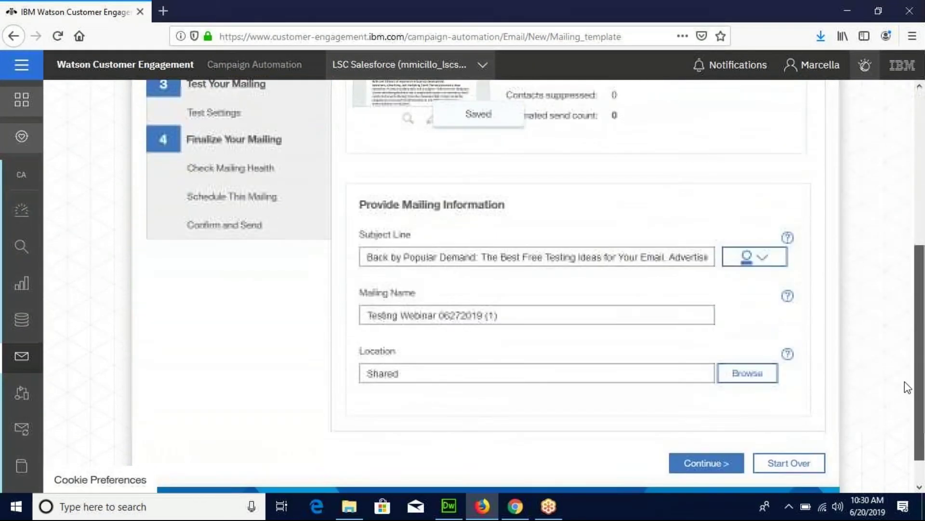
Continue to Check Mailing Health, showing a Good 0.8 spam score.
click(707, 464)
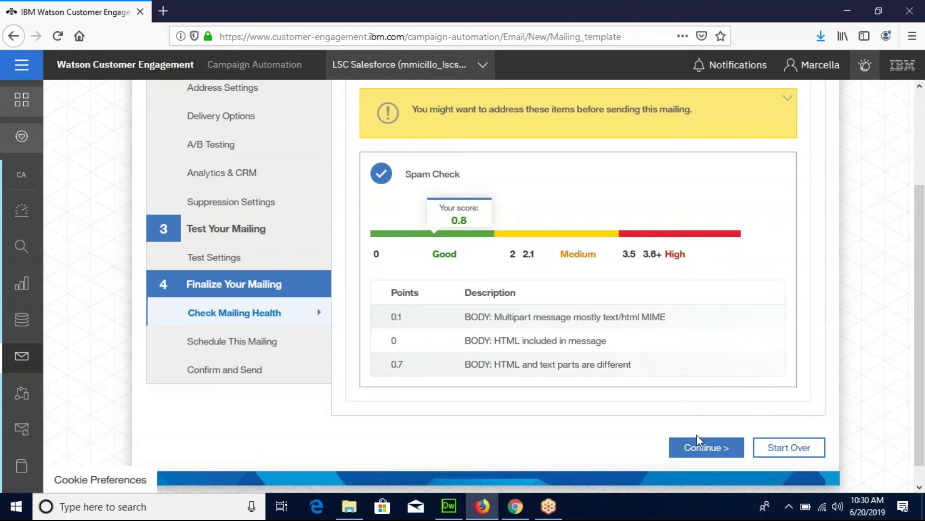
Choose Schedule and set the send date to 6/21/2019 at 8:30 AM U.S./New York.
click(706, 448)
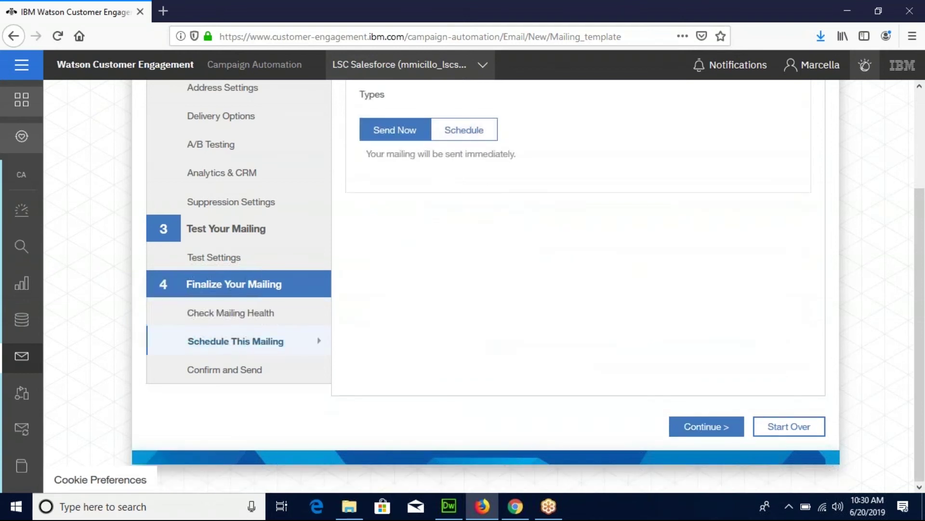
drag(920, 337, 920, 229)
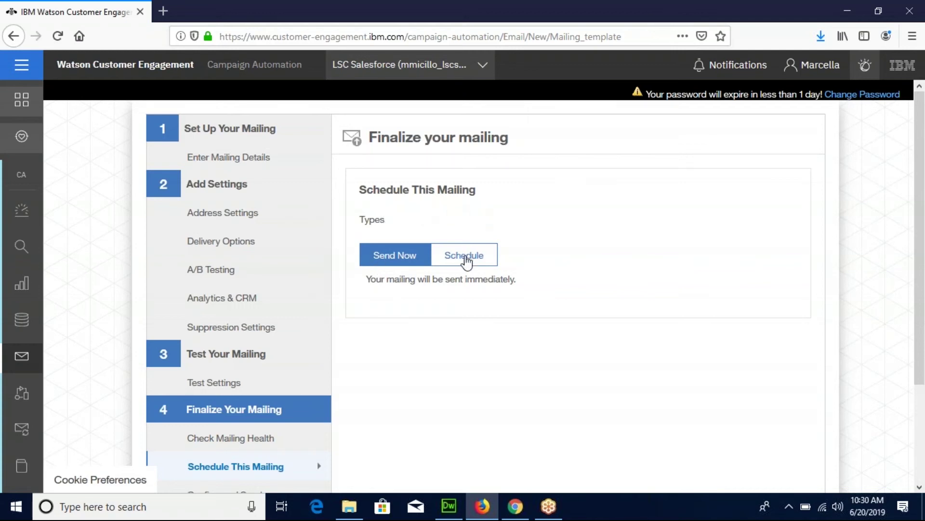
click(465, 257)
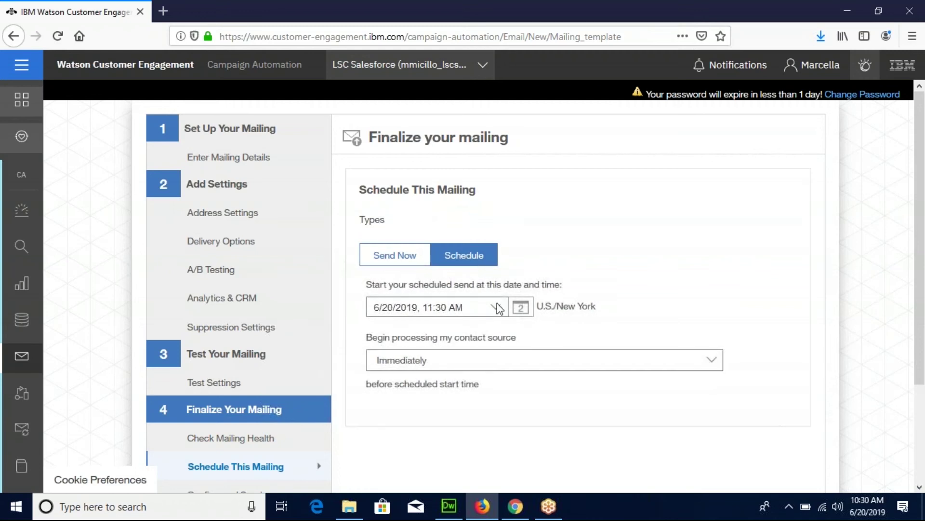
click(521, 307)
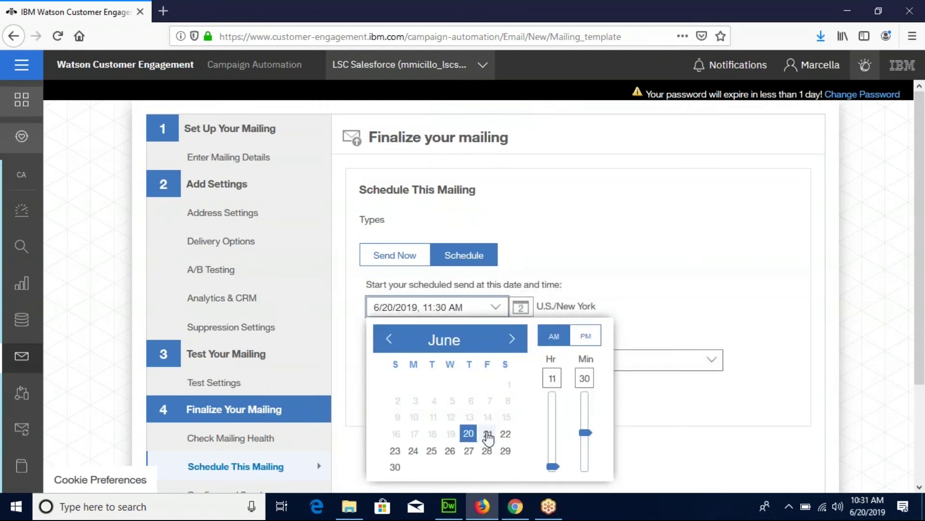
click(488, 436)
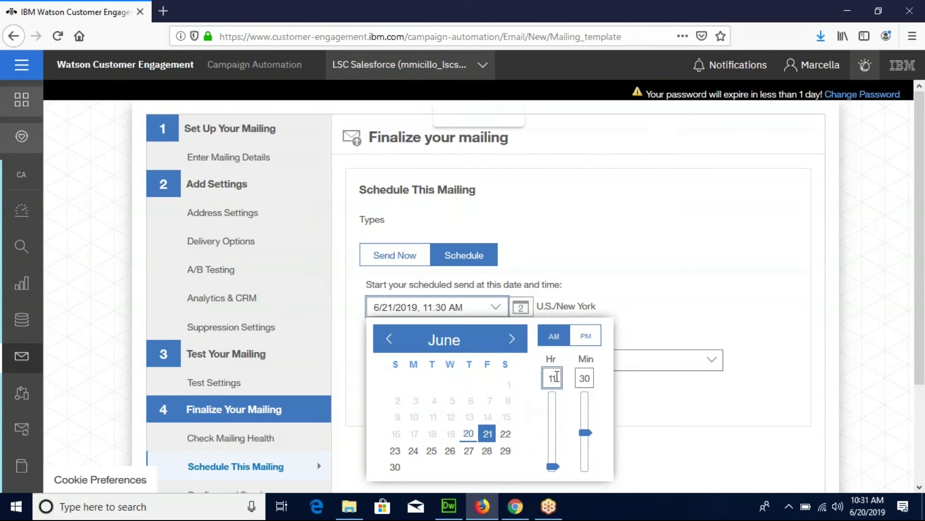
drag(559, 377, 547, 378)
text(8)
click(553, 339)
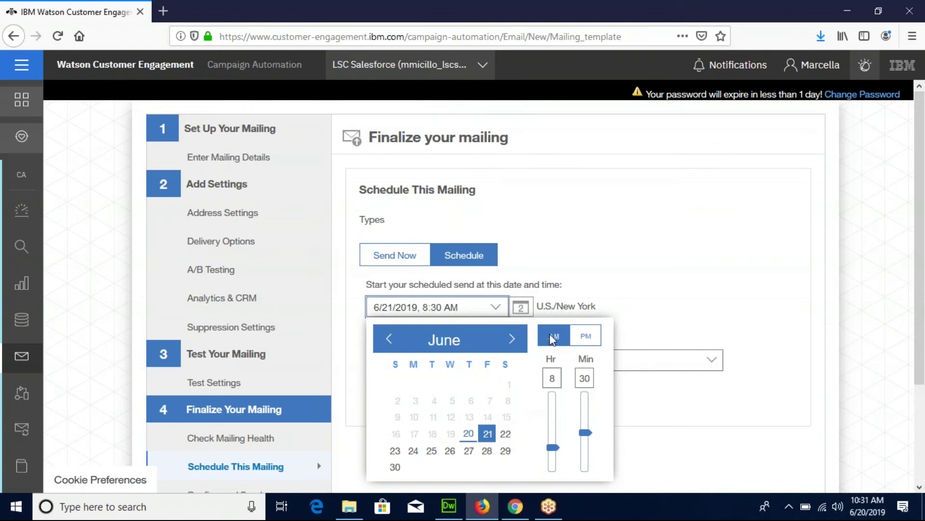
click(658, 277)
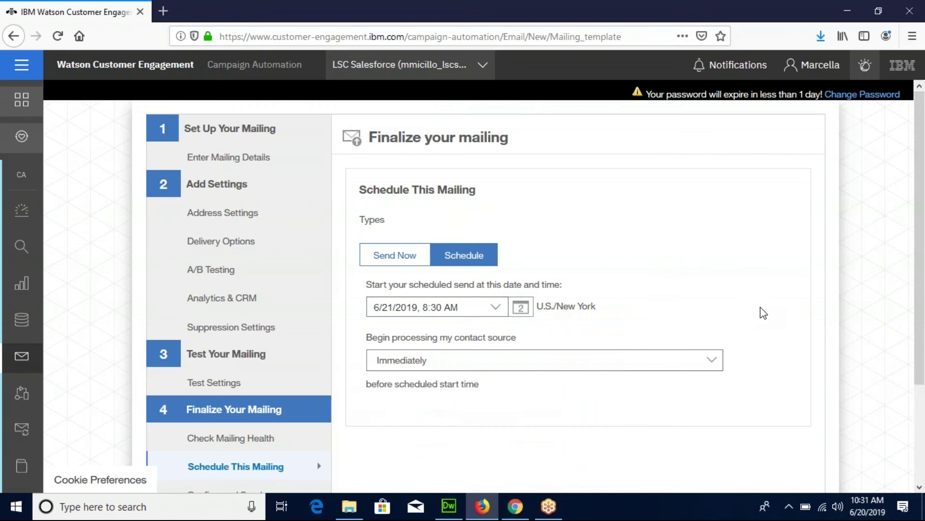
scroll(915, 342, down, 1)
scroll(914, 342, down, 2)
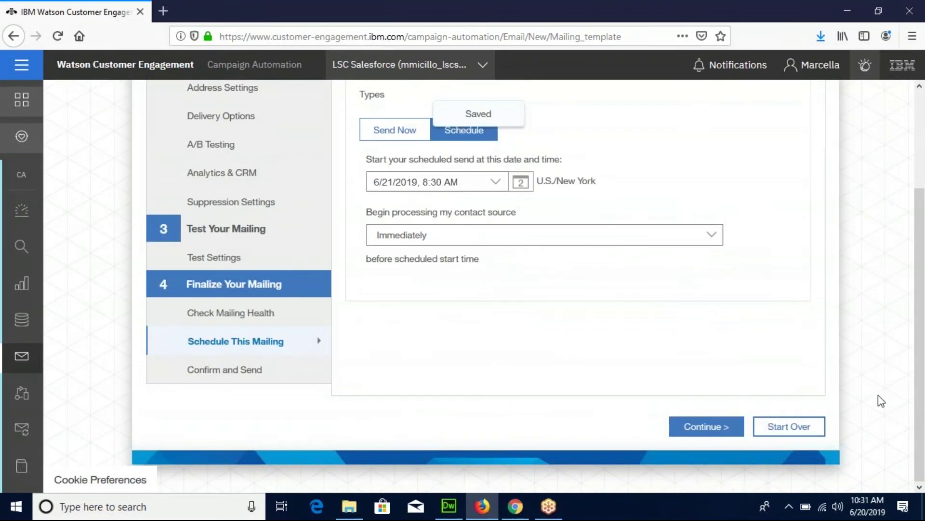
Review the Confirm and Send summary and submit the mailing with Send as Scheduled.
click(707, 426)
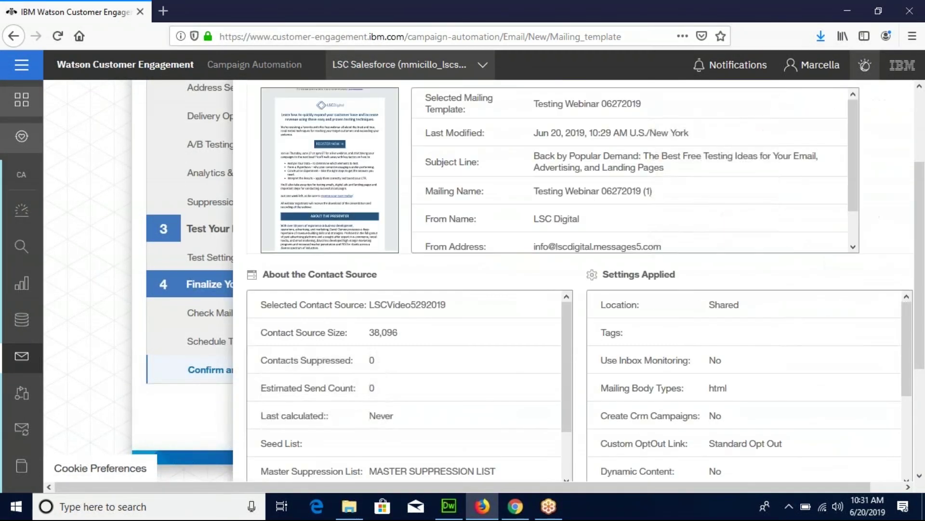
scroll(919, 217, up, 3)
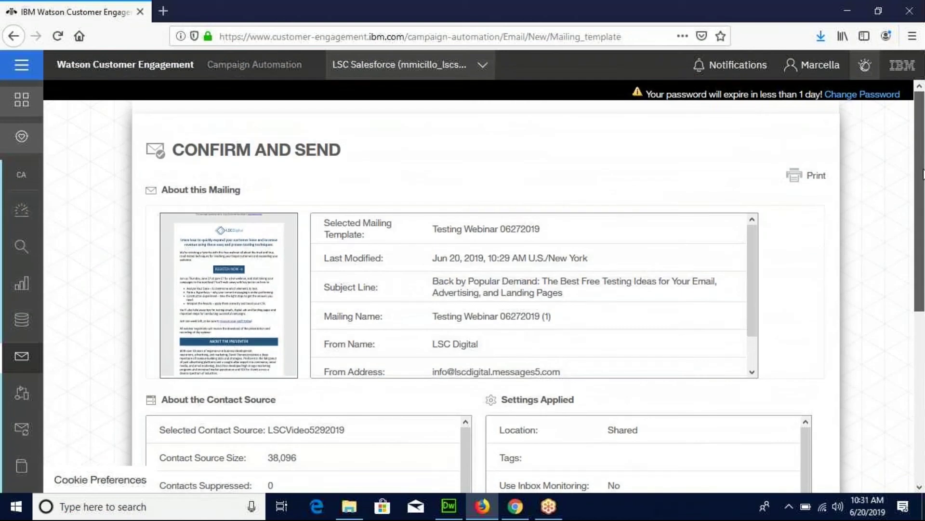
scroll(923, 175, down, 2)
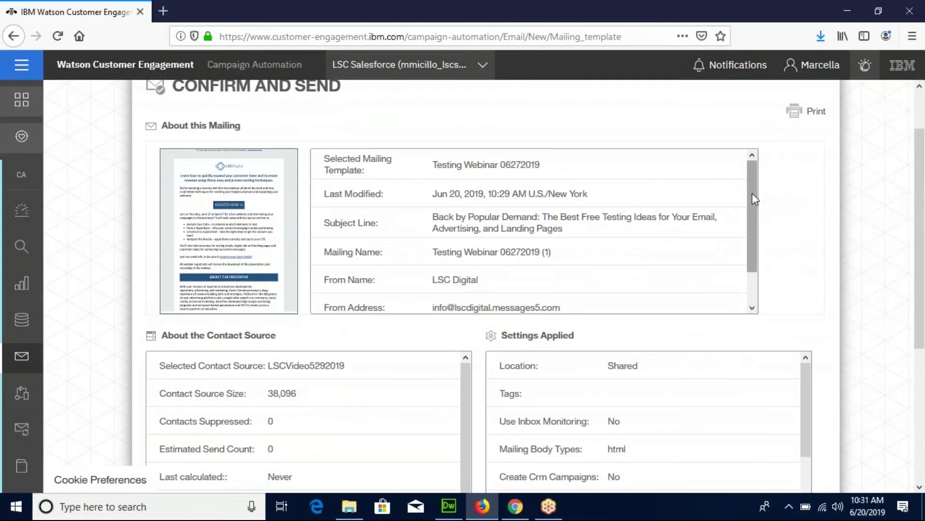
drag(756, 199, 752, 200)
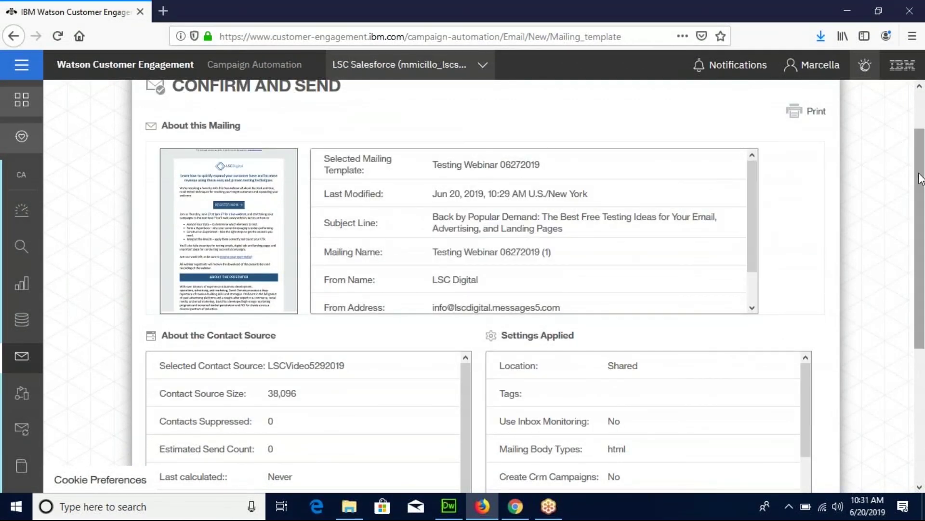
scroll(921, 179, down, 4)
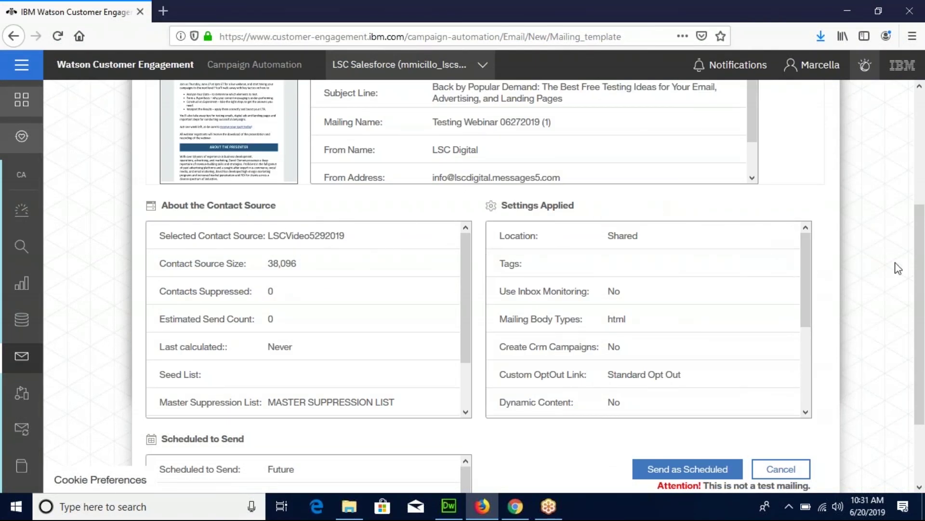
scroll(922, 273, down, 2)
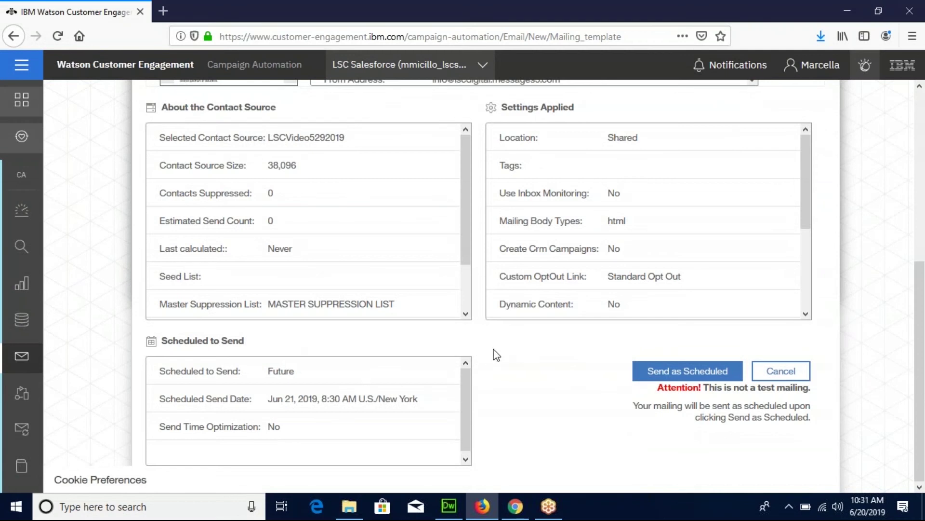
click(678, 374)
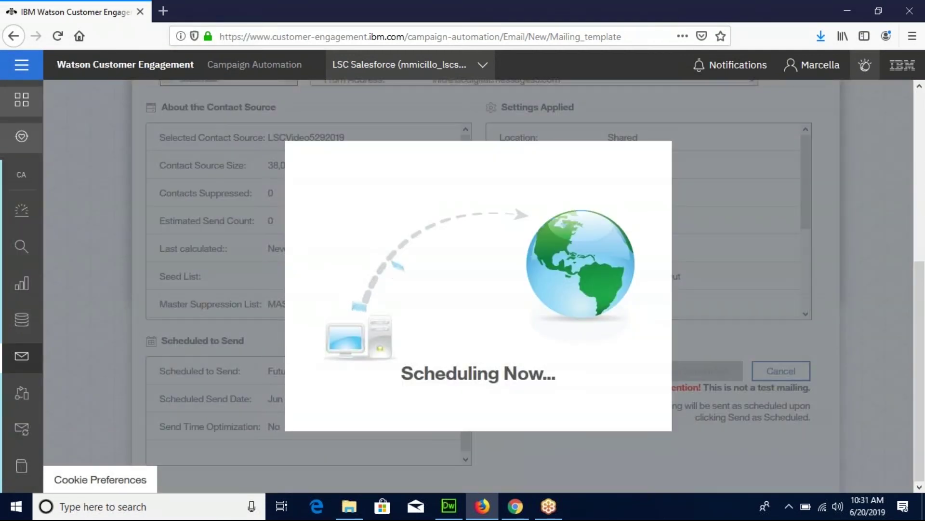